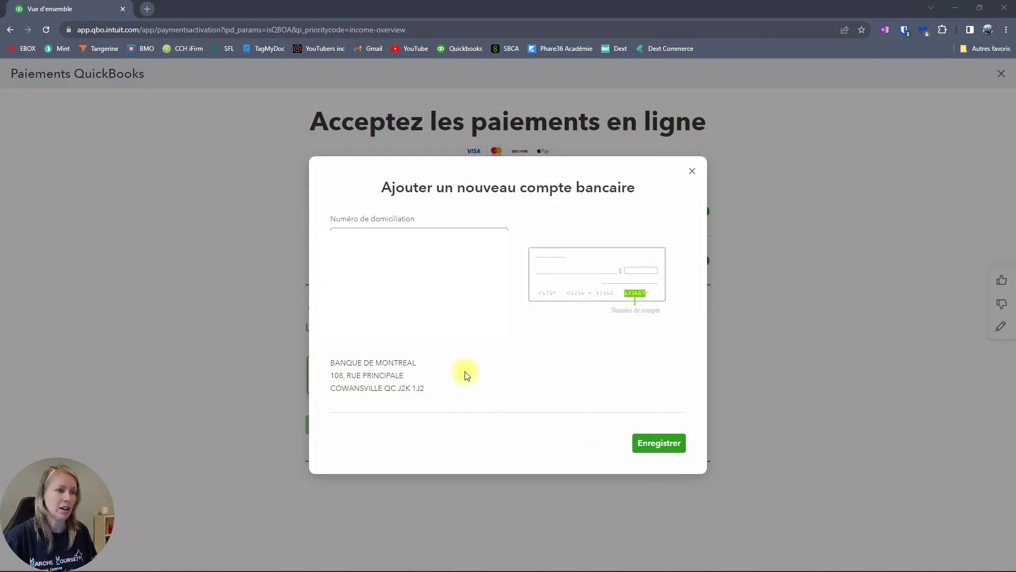
# - Save the new bank account for deposits, submit the online payments service setup and close the approval page
pyautogui.click(669, 453)
pyautogui.click(381, 426)
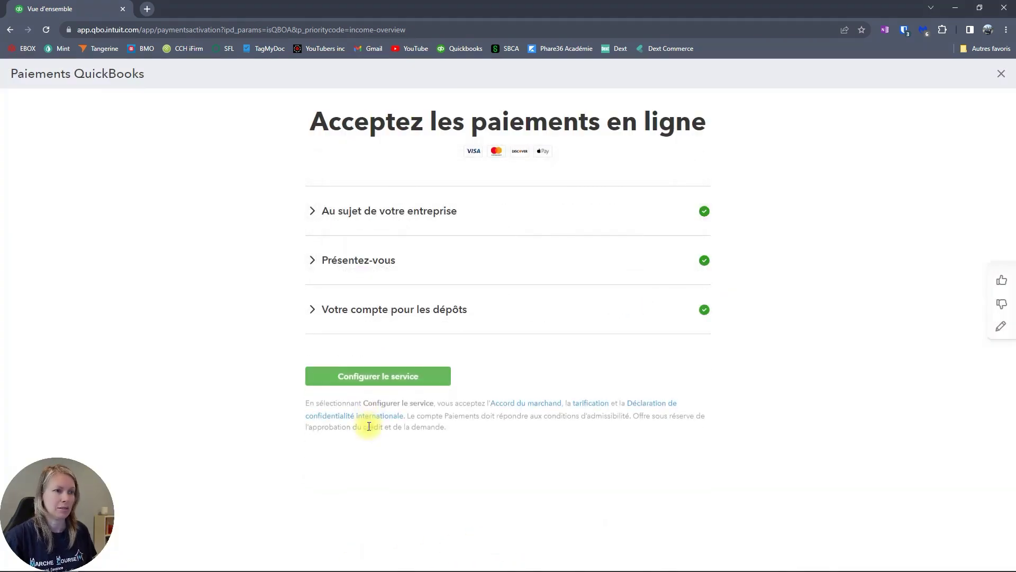
pyautogui.click(375, 376)
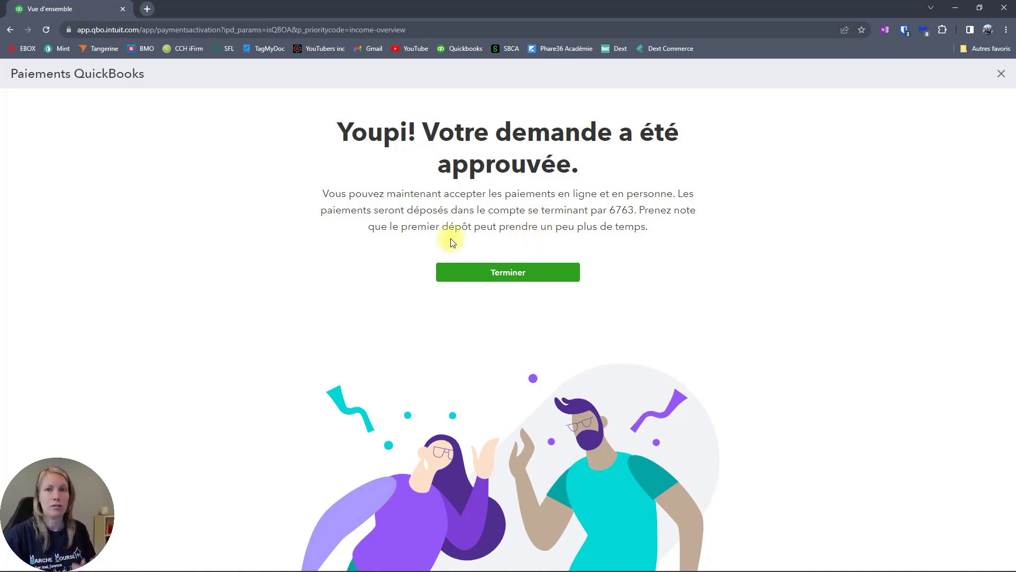
pyautogui.click(517, 275)
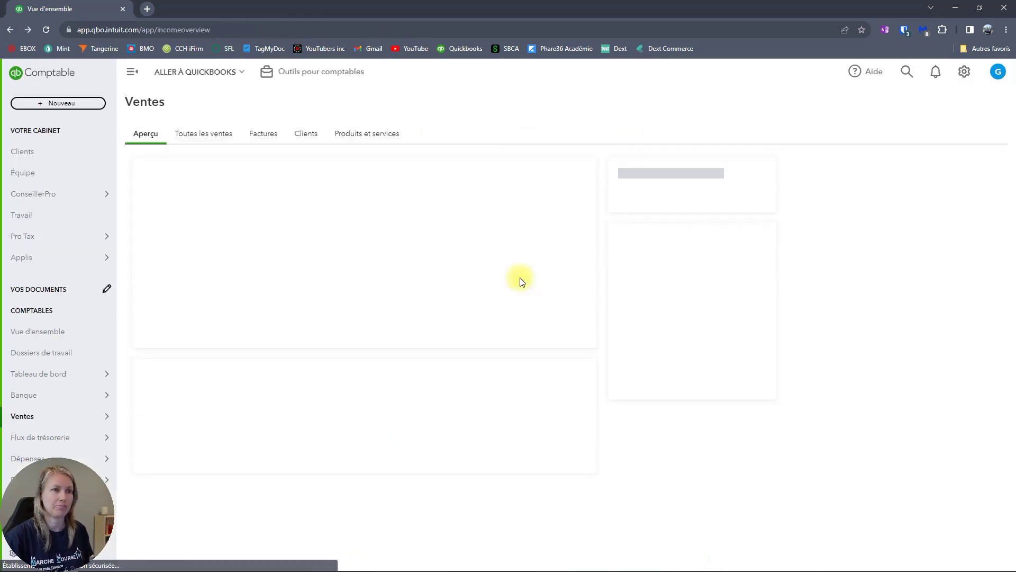
# - Create a new customer invoice and dismiss the tip about the preferred online payment method
pyautogui.click(73, 104)
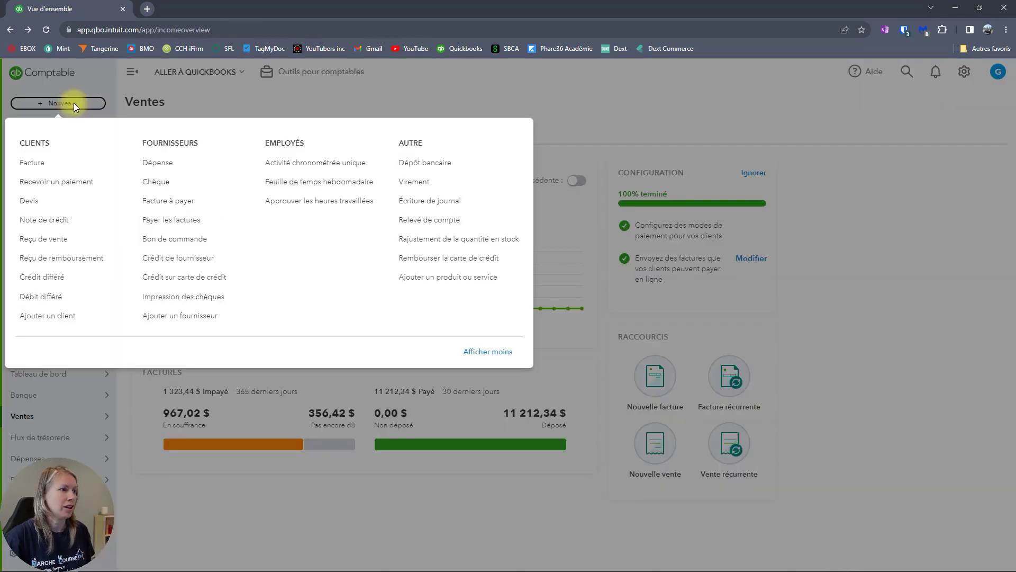
pyautogui.click(43, 168)
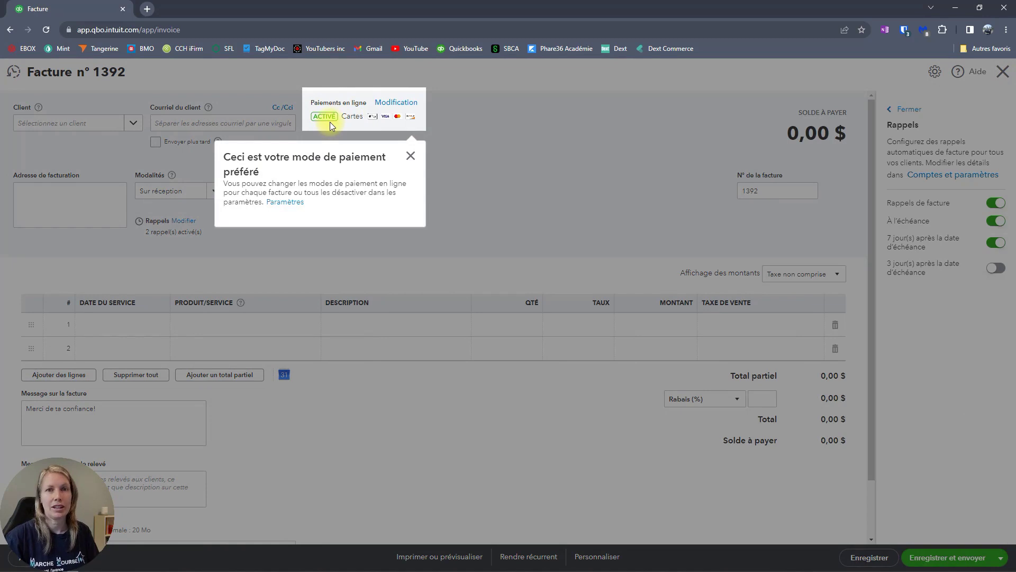
pyautogui.click(412, 157)
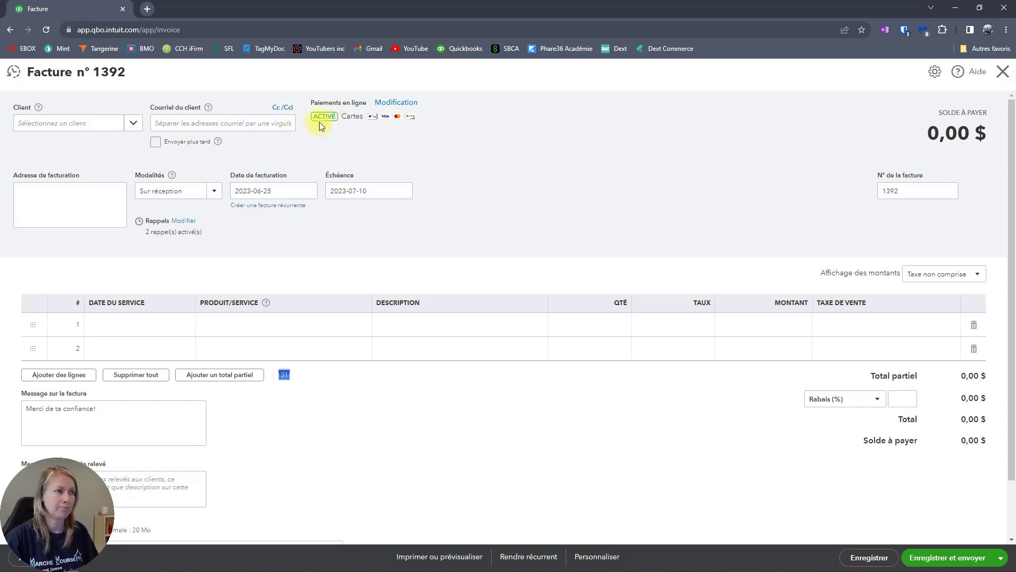
# - Turn off the Cartes online payment method for this invoice only
pyautogui.click(400, 103)
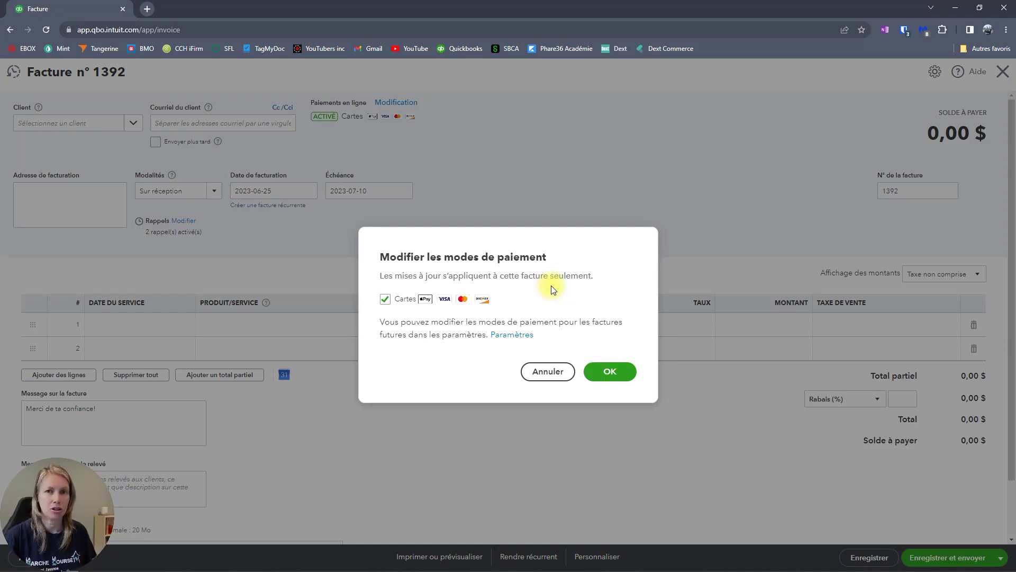
pyautogui.click(386, 299)
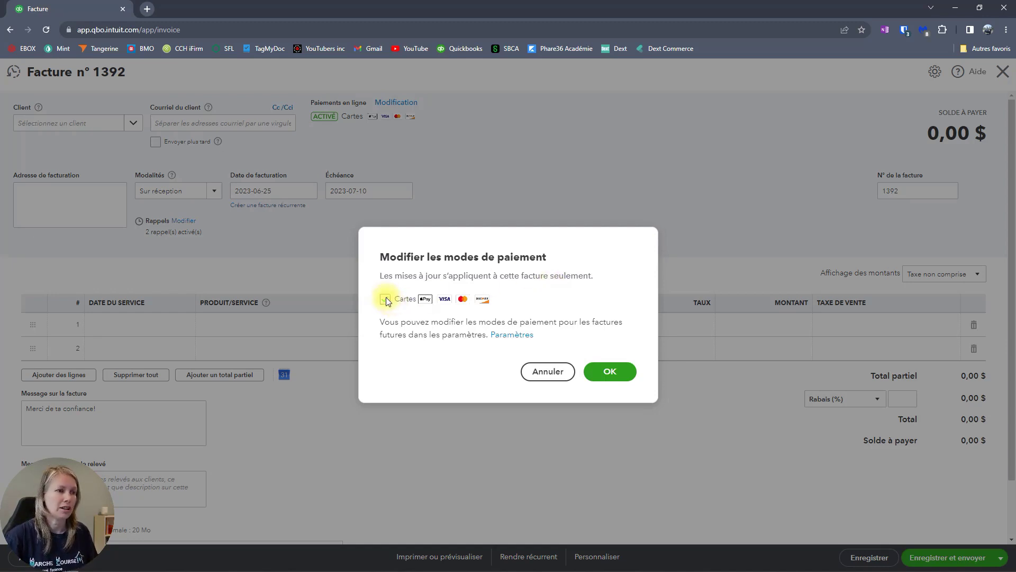
pyautogui.click(601, 372)
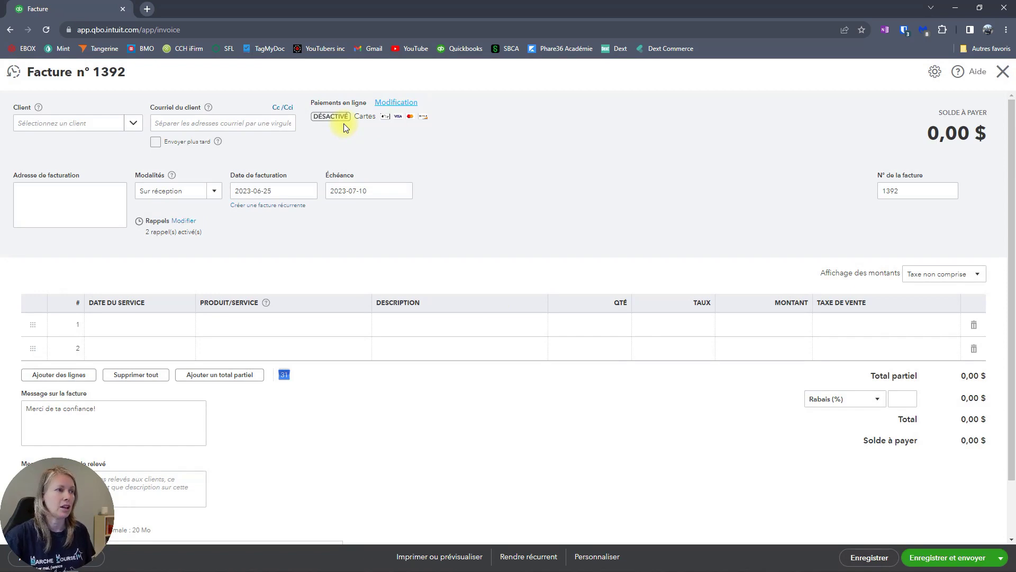
pyautogui.scroll(-3, 341, 279)
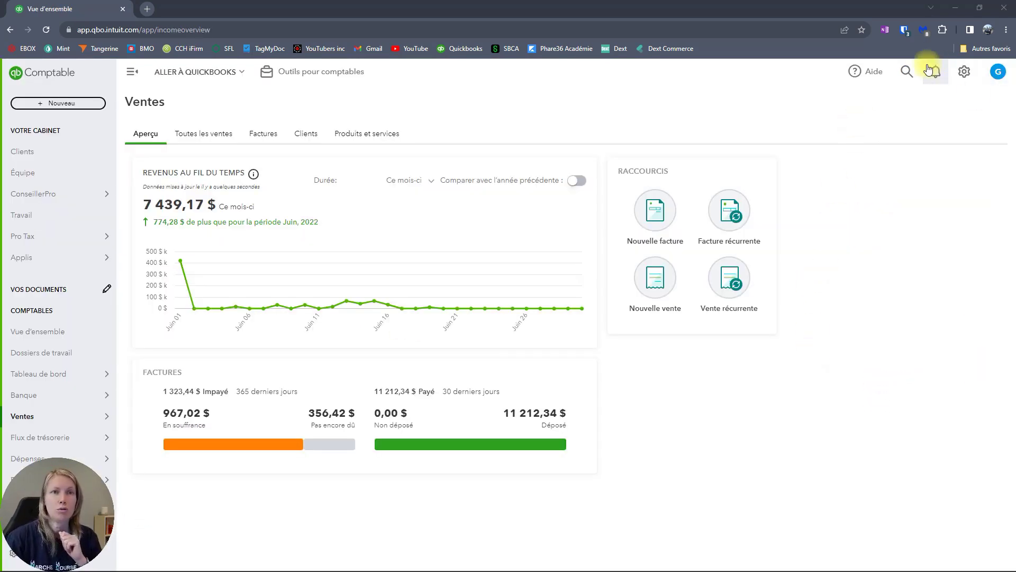
# - In the company's payment settings, set the chart-of-accounts destination for standard deposits to 1060 Compte chèques BMO
pyautogui.click(964, 71)
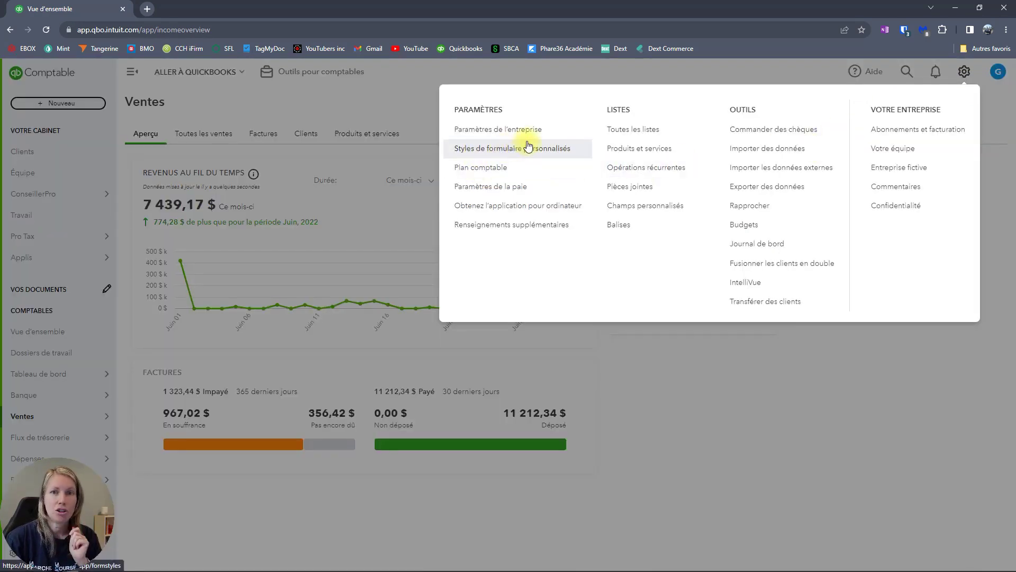
pyautogui.click(499, 132)
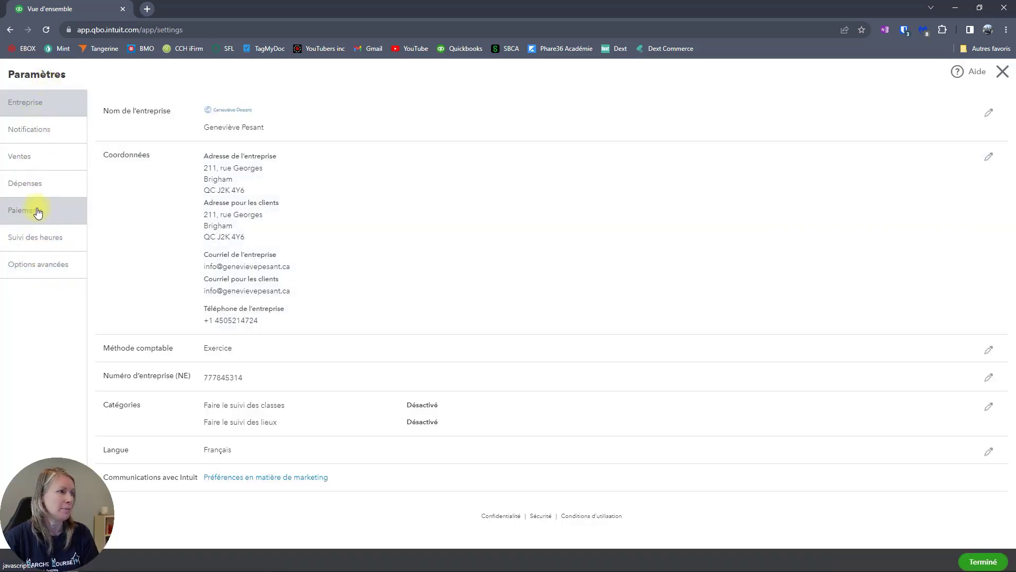
pyautogui.click(38, 212)
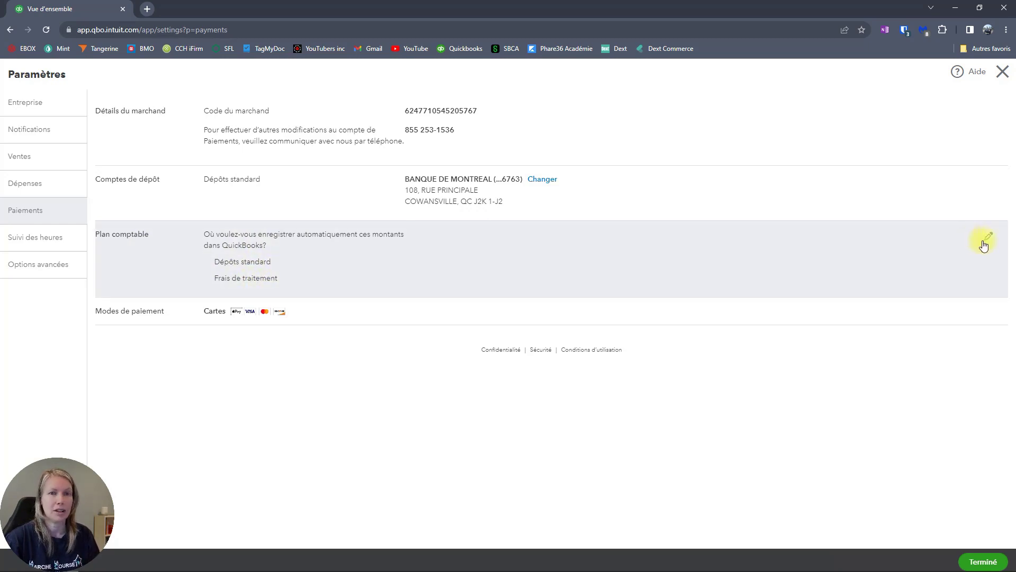
pyautogui.click(990, 239)
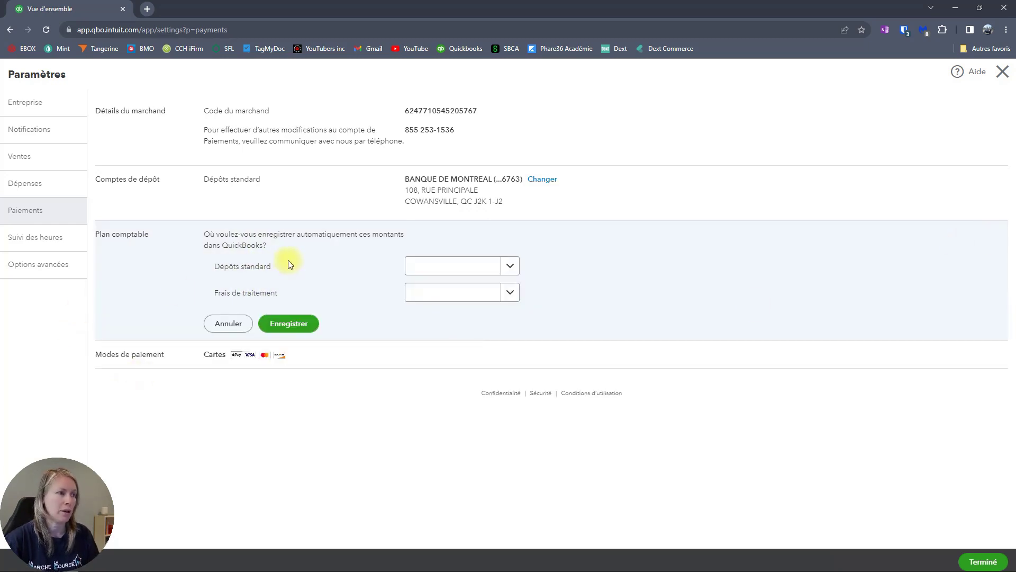
pyautogui.click(513, 266)
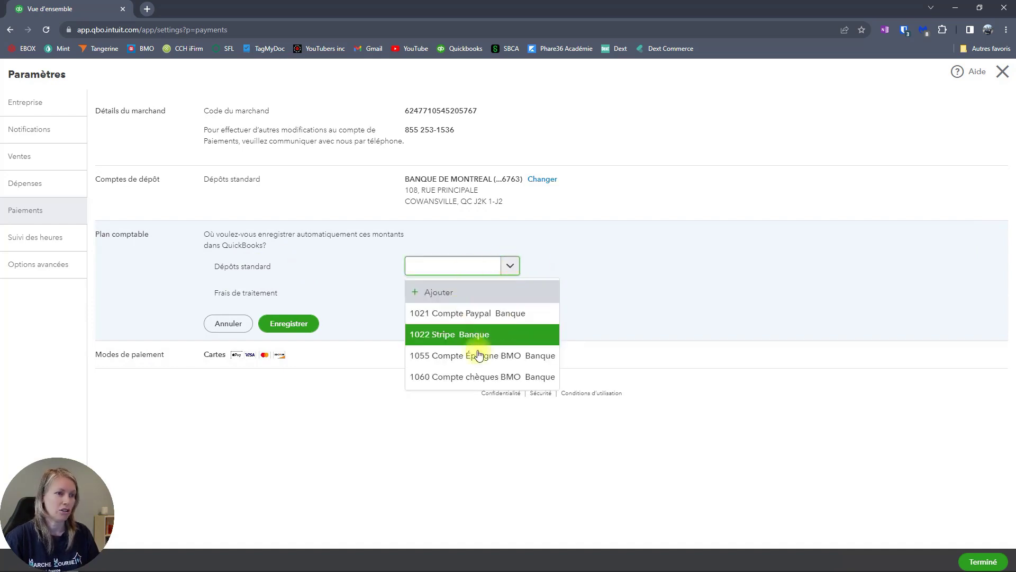
pyautogui.click(496, 377)
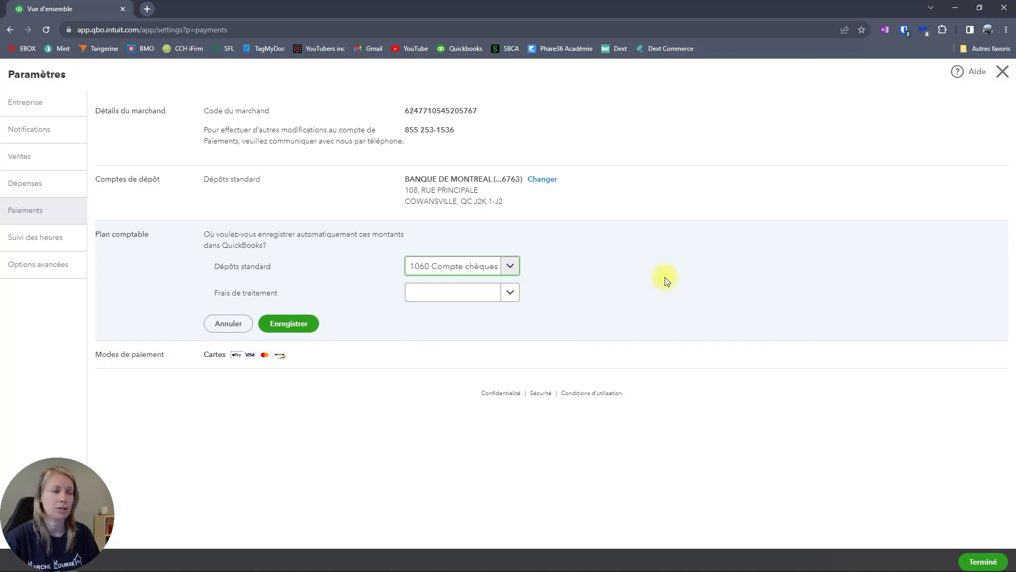
# - Assign processing fees (Frais de traitement) to account 5690 Intérêt & frais bancaires and save the chart-of-accounts settings
pyautogui.click(511, 294)
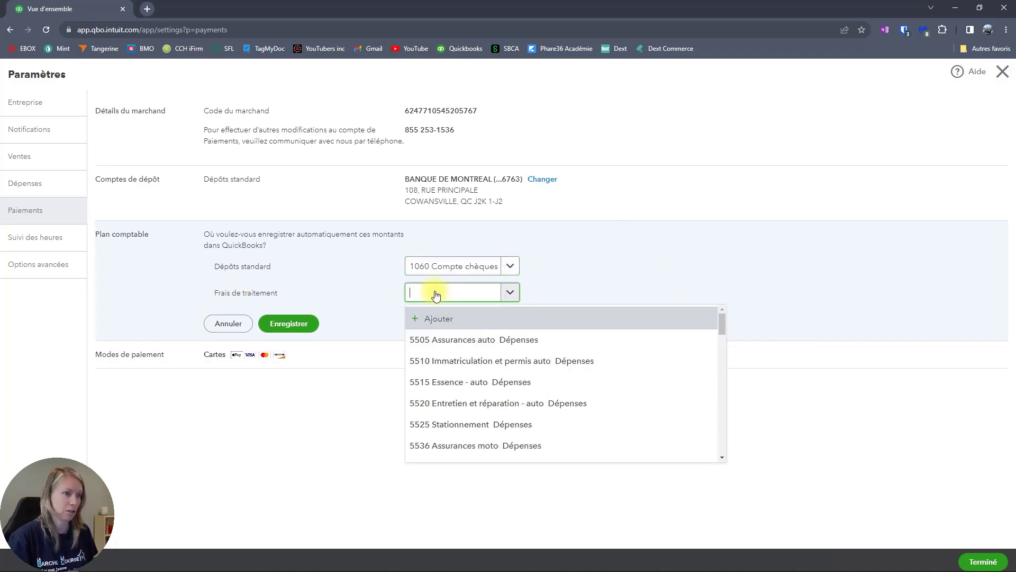
pyautogui.scroll(-6, 526, 370)
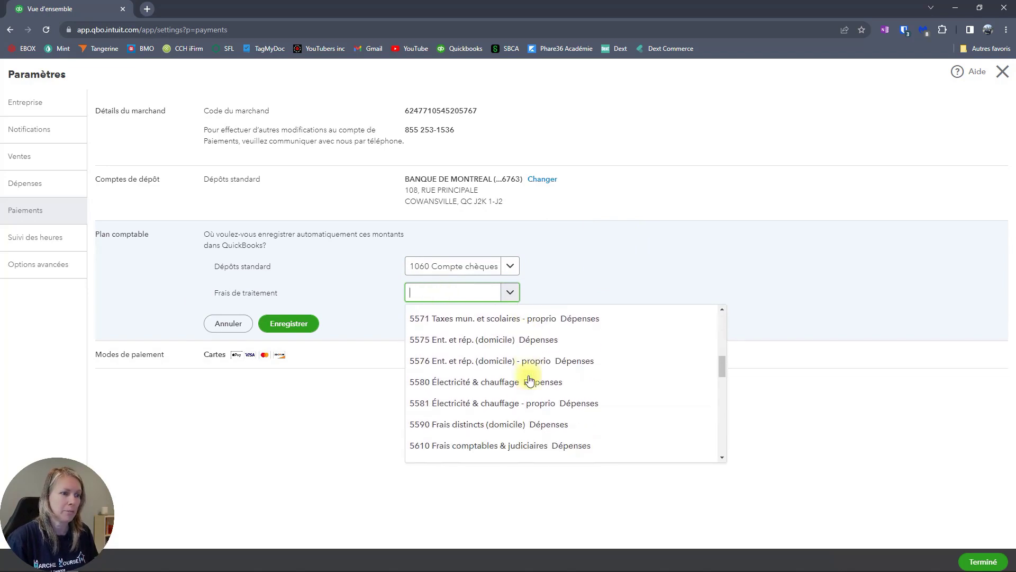
pyautogui.scroll(-5, 529, 380)
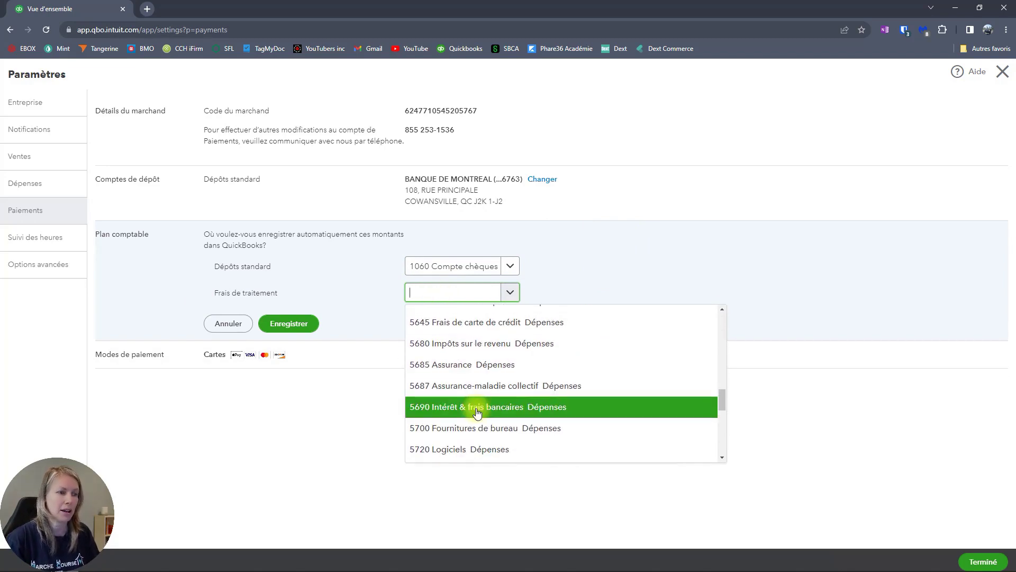
pyautogui.click(475, 406)
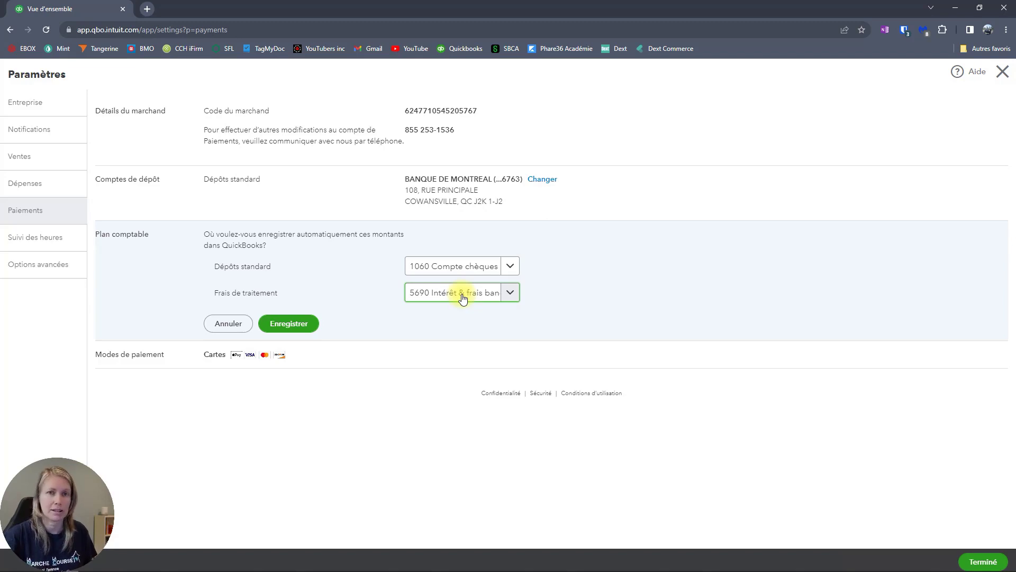
pyautogui.click(288, 325)
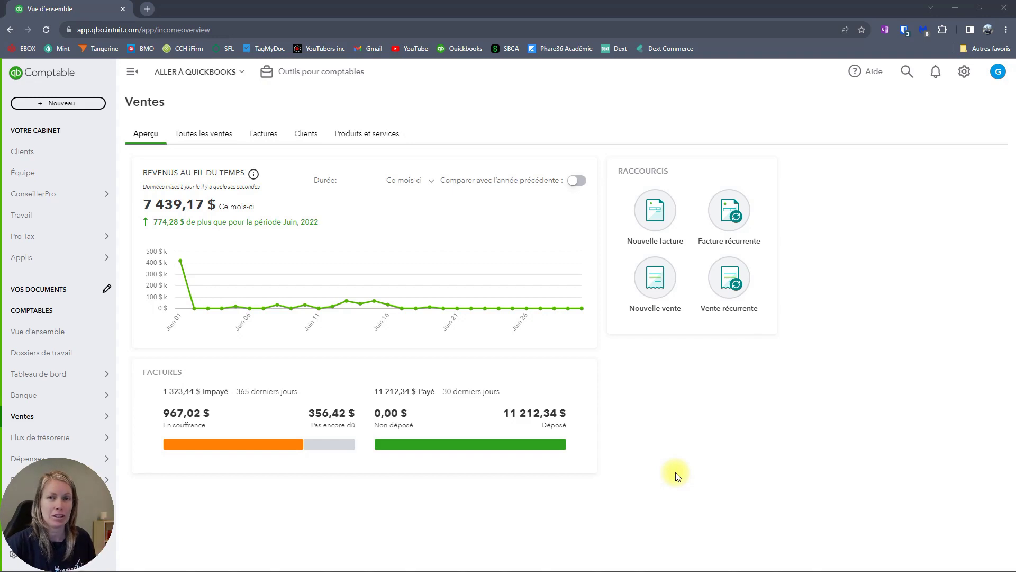
# - Create a new sales receipt and set its payment method to Carte de crédit
pyautogui.click(65, 105)
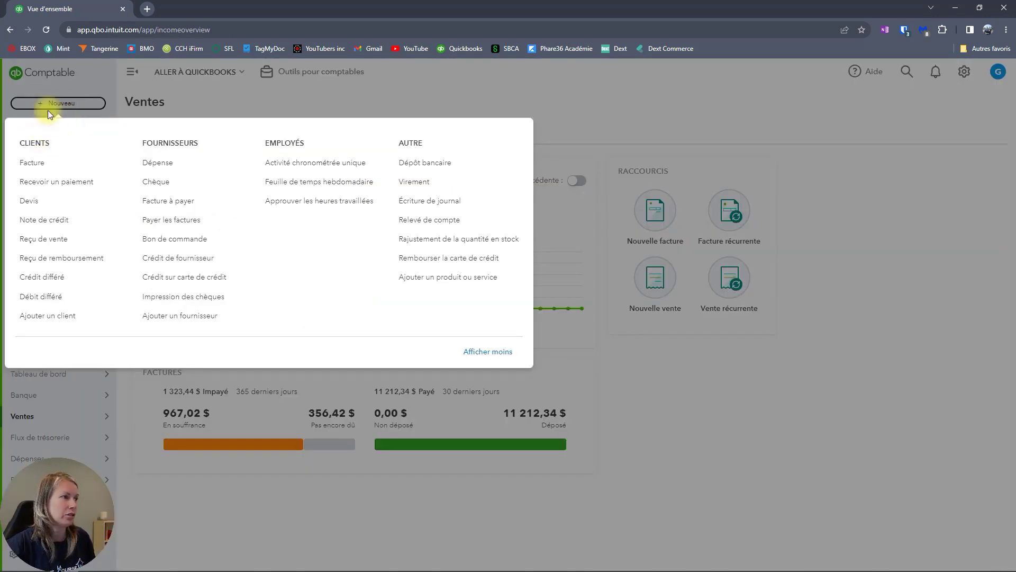
pyautogui.click(41, 240)
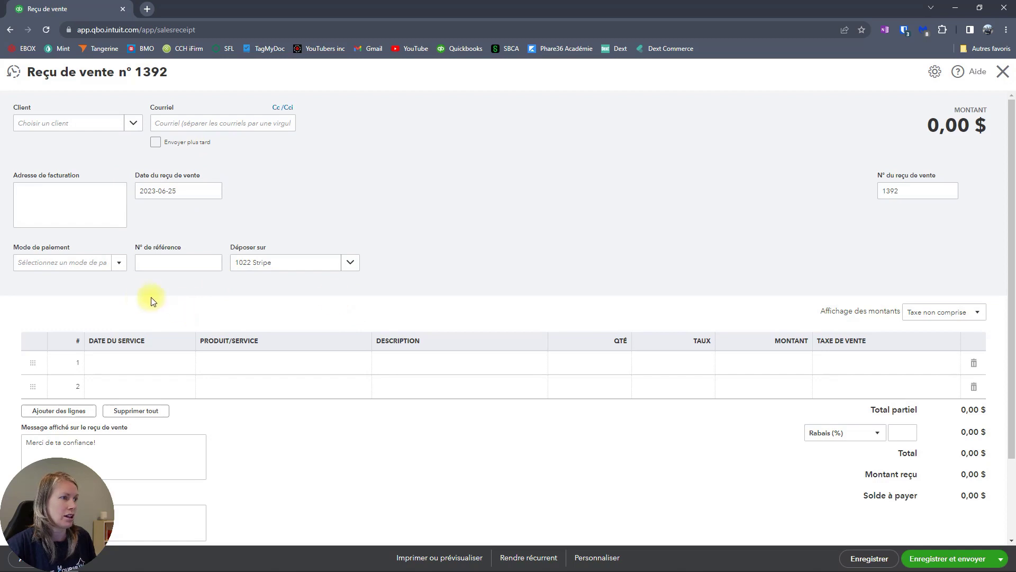
pyautogui.click(119, 263)
pyautogui.click(46, 297)
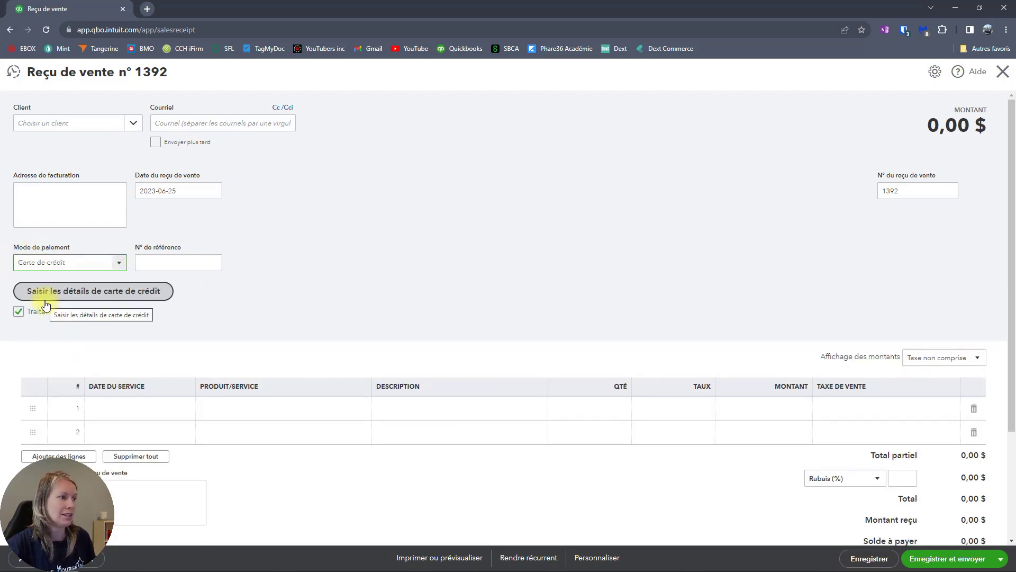
# - Open the sales receipt's credit card details form and examine the card number, cardholder name and address fields
pyautogui.scroll(-2, 208, 312)
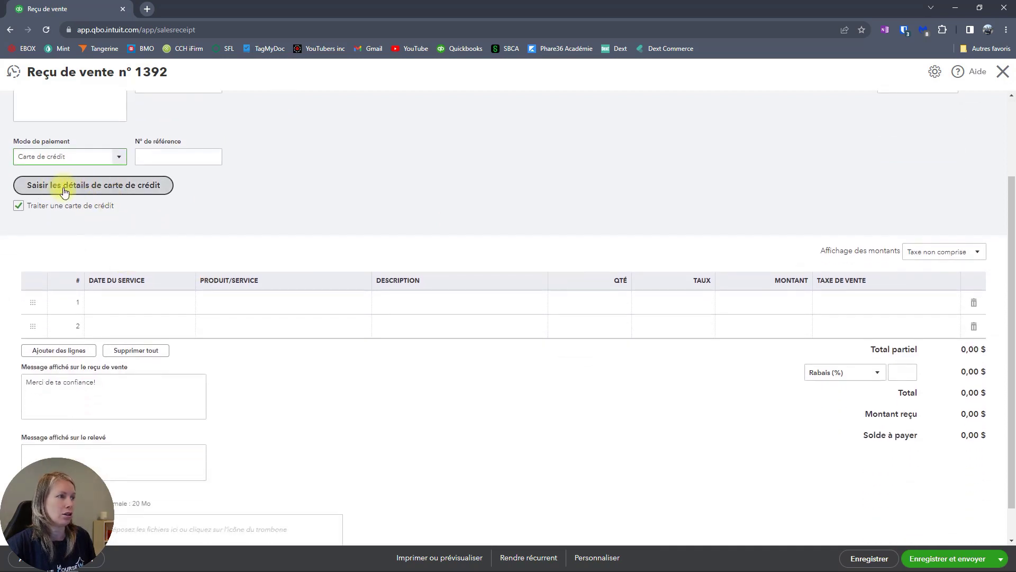
pyautogui.click(120, 187)
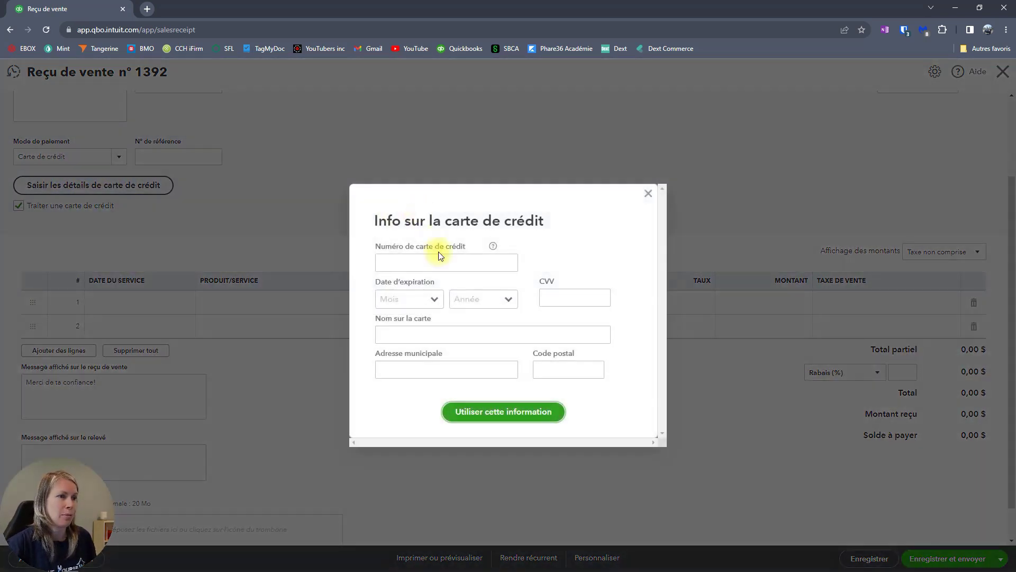
pyautogui.click(468, 262)
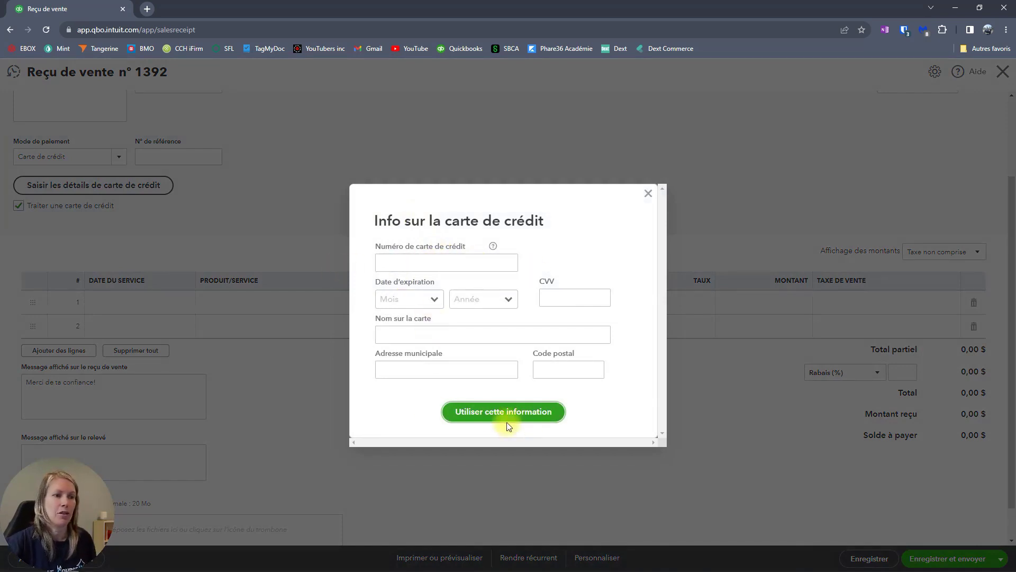
pyautogui.click(464, 377)
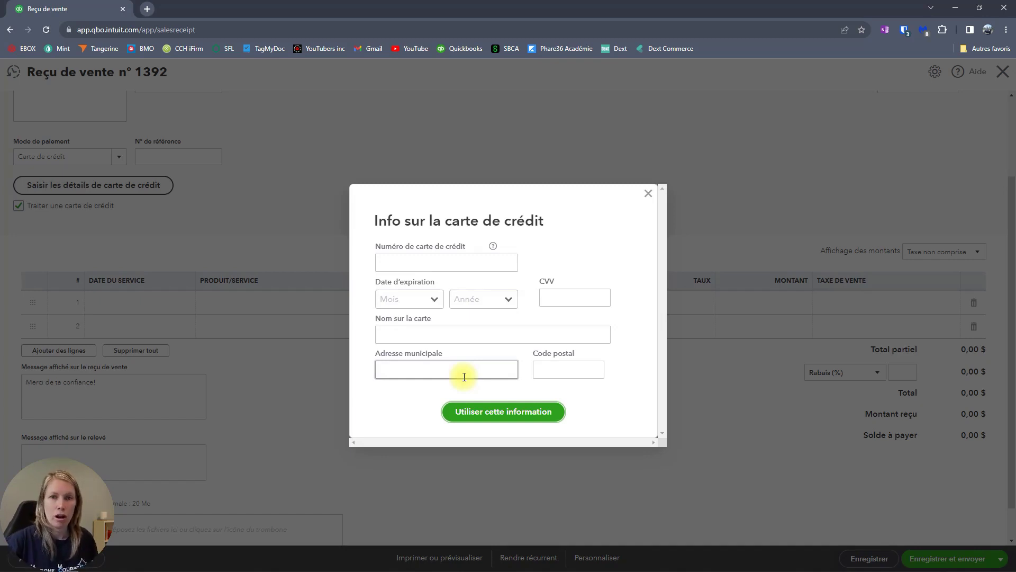
pyautogui.click(488, 334)
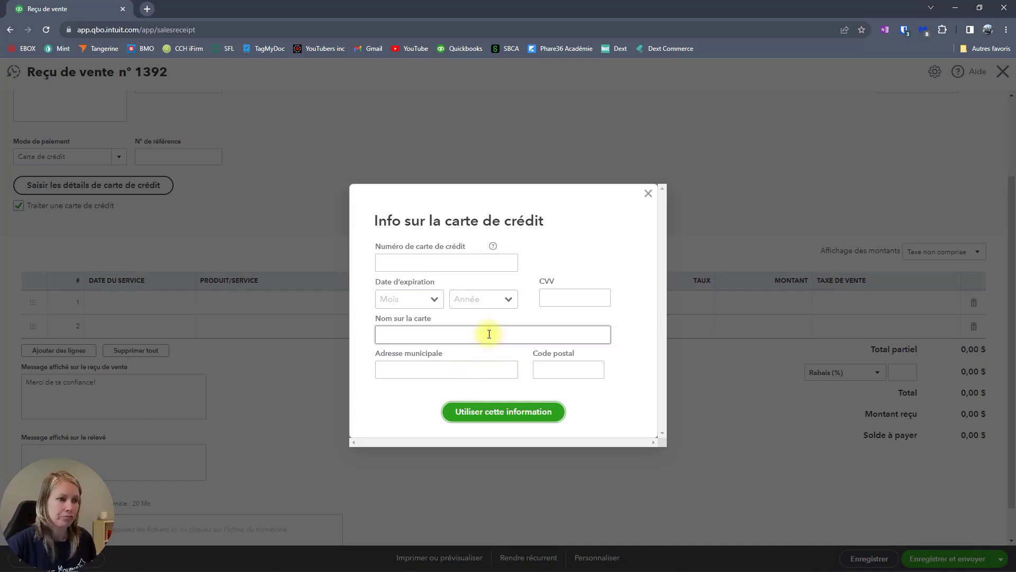
pyautogui.click(446, 321)
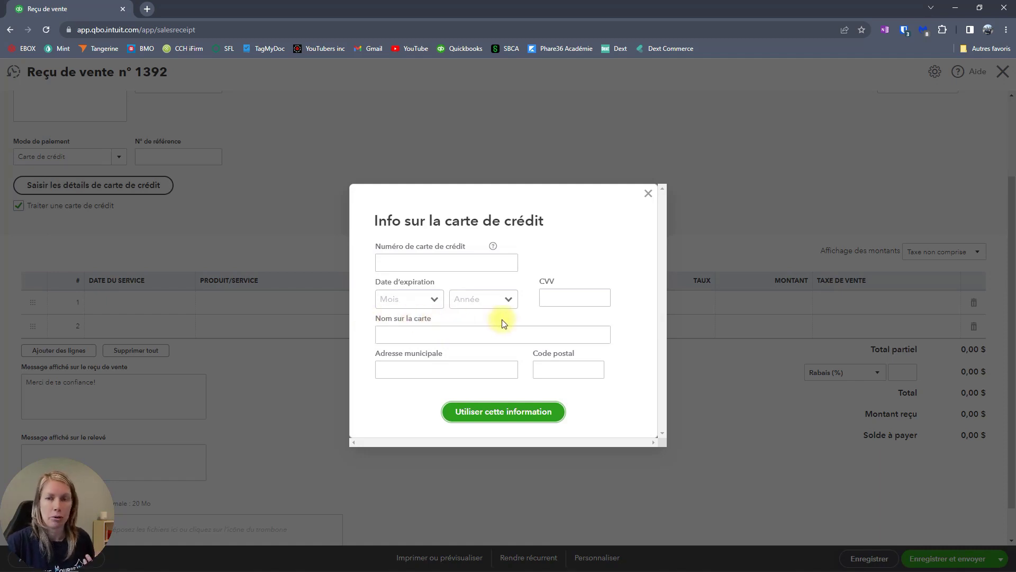